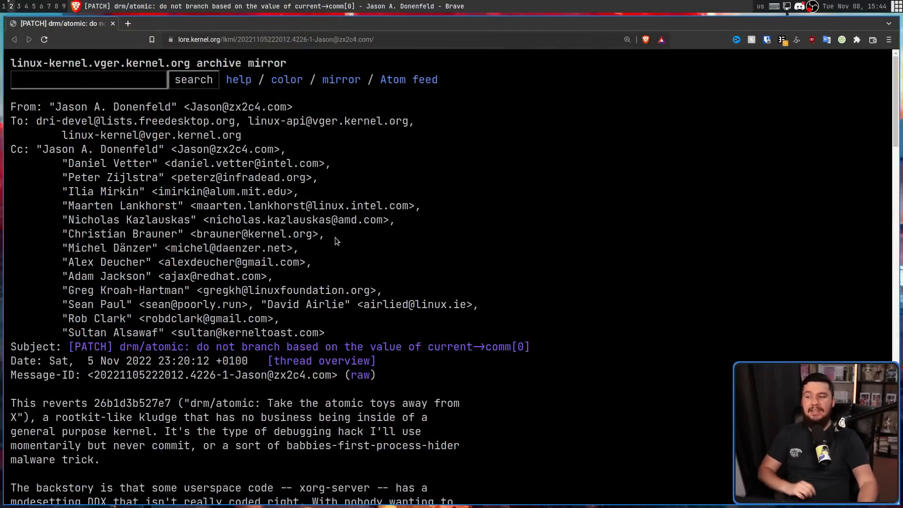
scroll(336, 239, "down", 3)
scroll(336, 238, "down", 2)
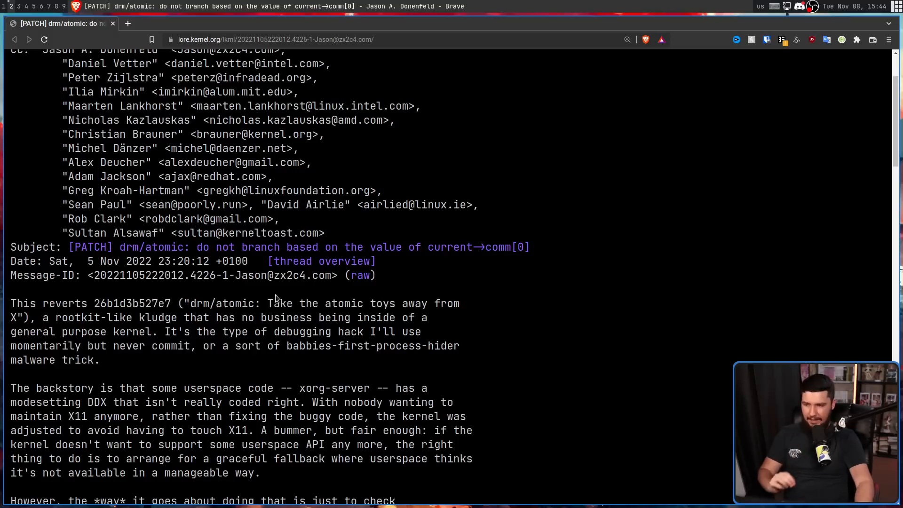
Zoom the revert patch email to 250% and highlight the 'This reverts' paragraph and its 'kernel kludge' phrase.
key("ctrl+plus")
key("ctrl+plus")
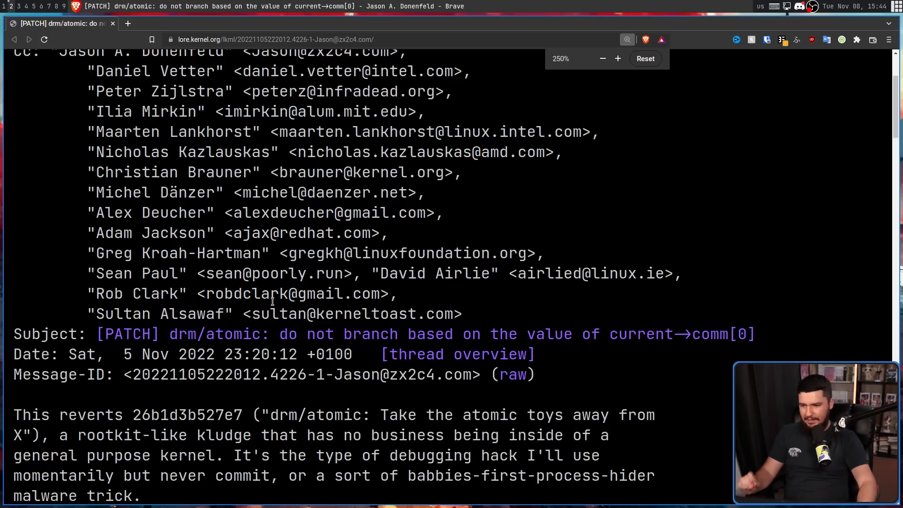
scroll(272, 301, "down", 1)
scroll(328, 324, "down", 2)
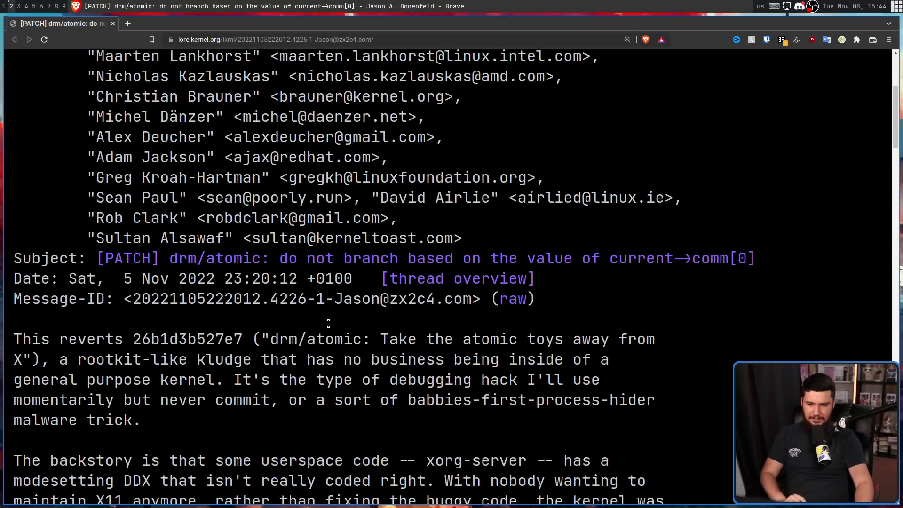
scroll(328, 323, "down", 1)
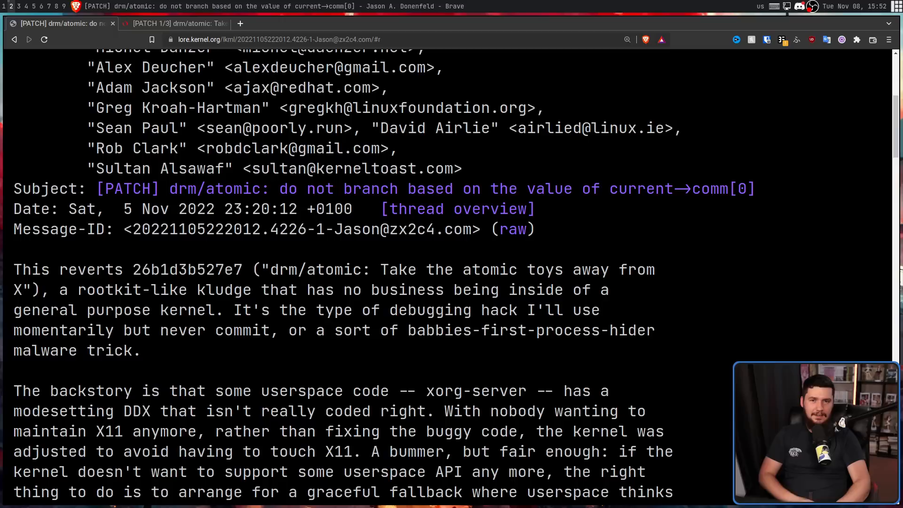
left_click_drag(148, 351, 6, 272)
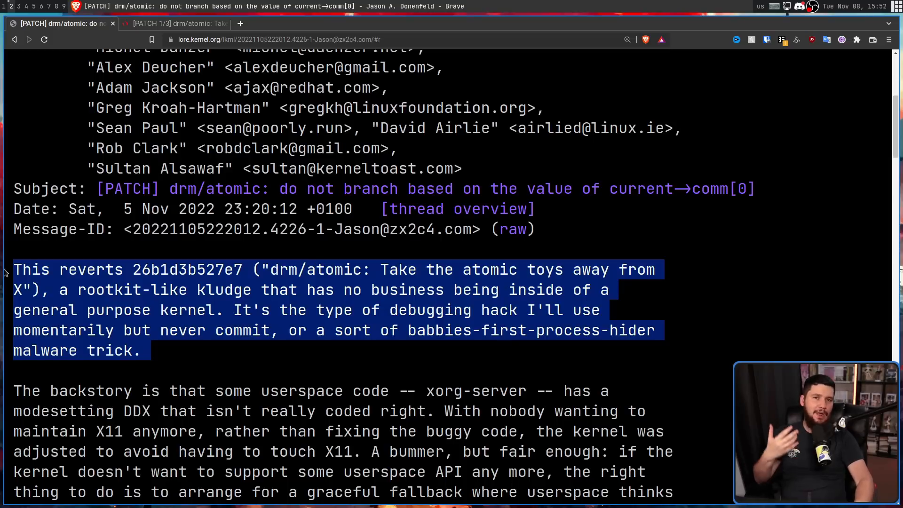
left_click(262, 288)
mouse_move(199, 295)
left_mouse_down()
mouse_move(494, 294)
mouse_move(220, 310)
left_mouse_up()
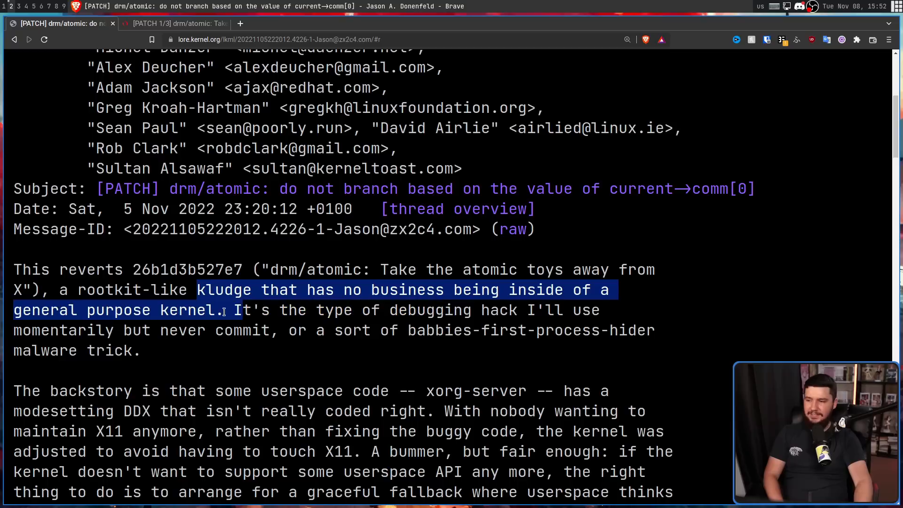
left_click(319, 291)
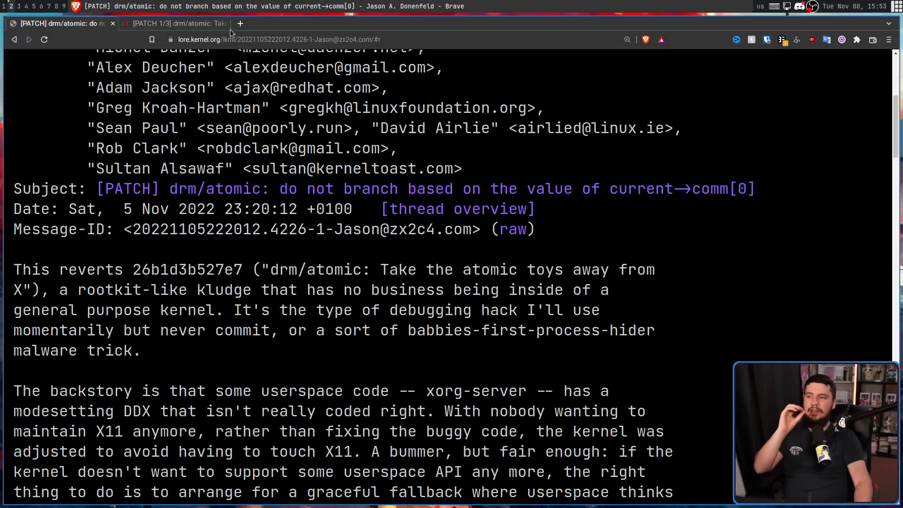
Switch to the spinics.net 2019 patch 'drm/atomic: Take the atomic toys away from X'.
left_click(172, 23)
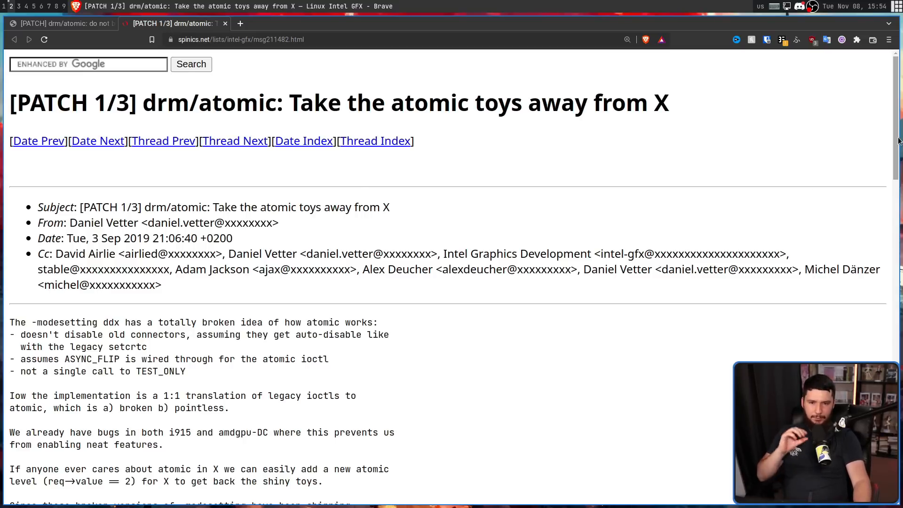
mouse_move(896, 151)
left_mouse_down()
mouse_move(849, 331)
mouse_move(811, 373)
mouse_move(783, 342)
mouse_move(819, 199)
left_mouse_up()
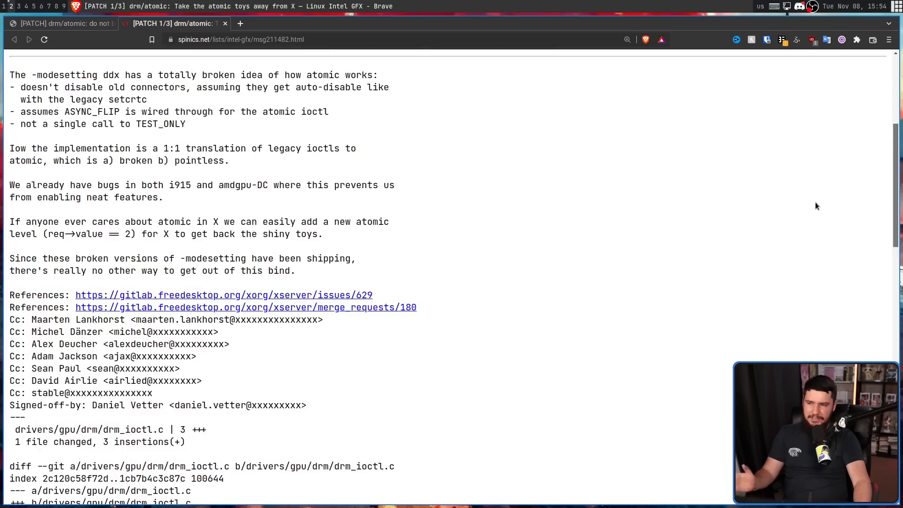
scroll(819, 199, "up", 1)
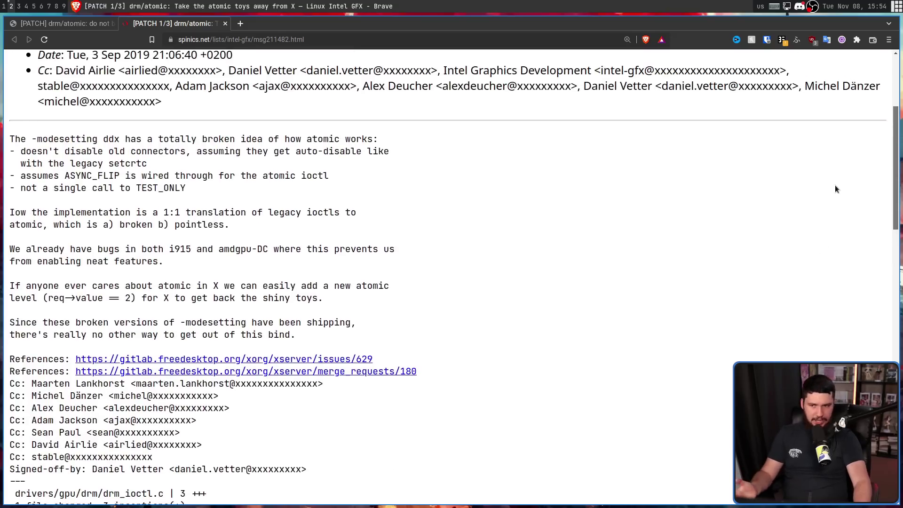
Return to the lore.kernel.org revert patch email for the xorg-server backstory.
left_click(86, 21)
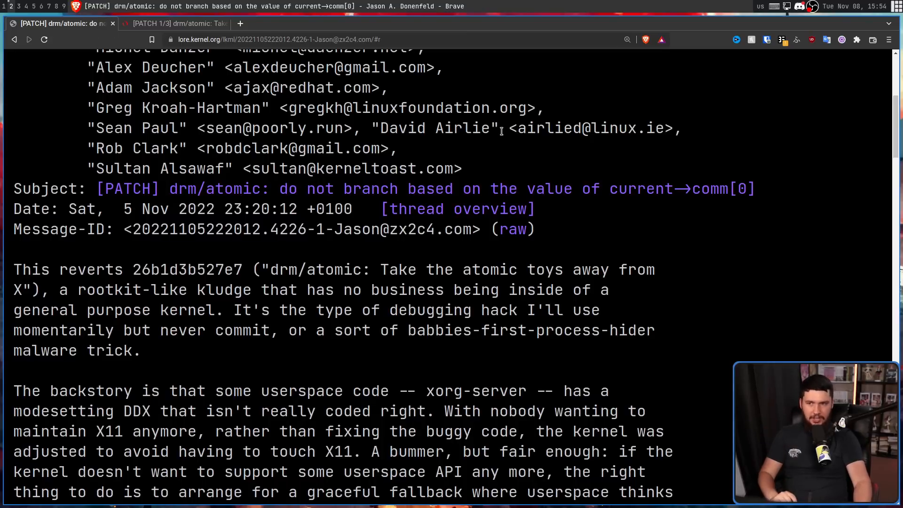
scroll(503, 127, "down", 2)
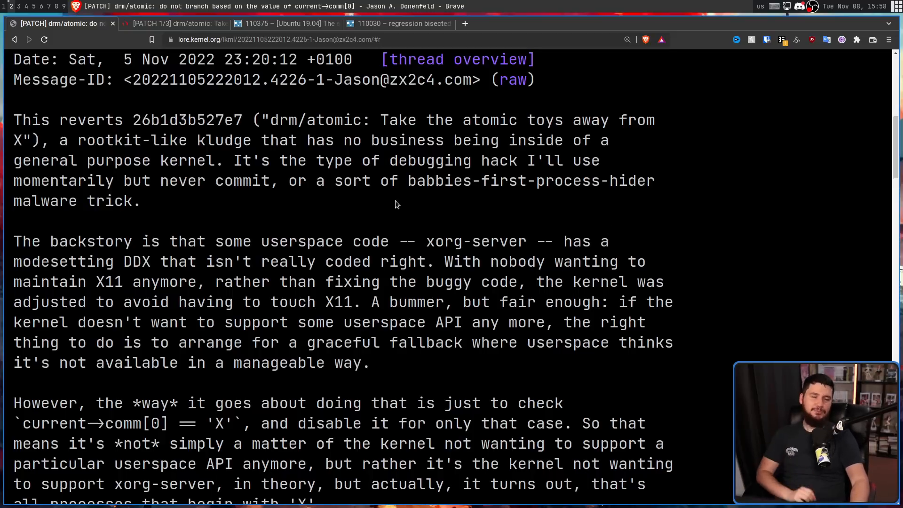
View Bugzilla bugs 110375 (Ubuntu 19.04 rotation) and 110030 (black screen with cursor), then return to the revert email.
left_click(305, 22)
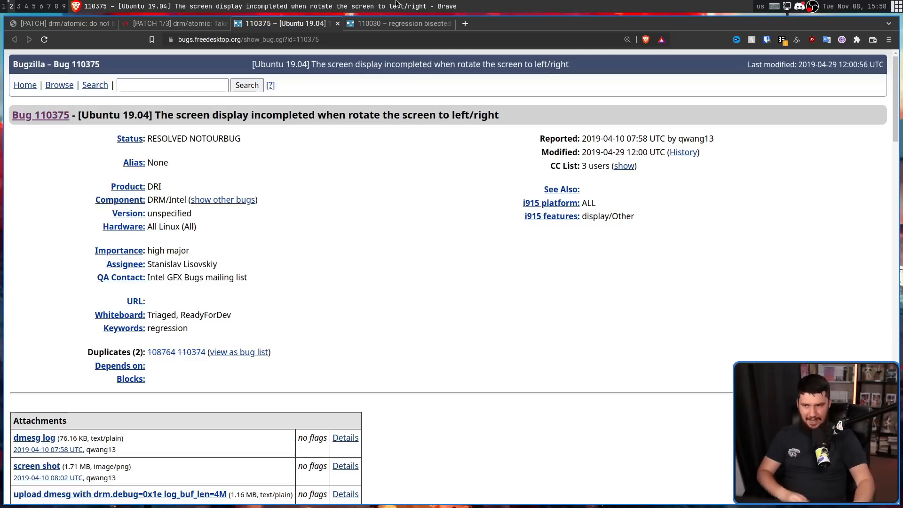
left_click(398, 23)
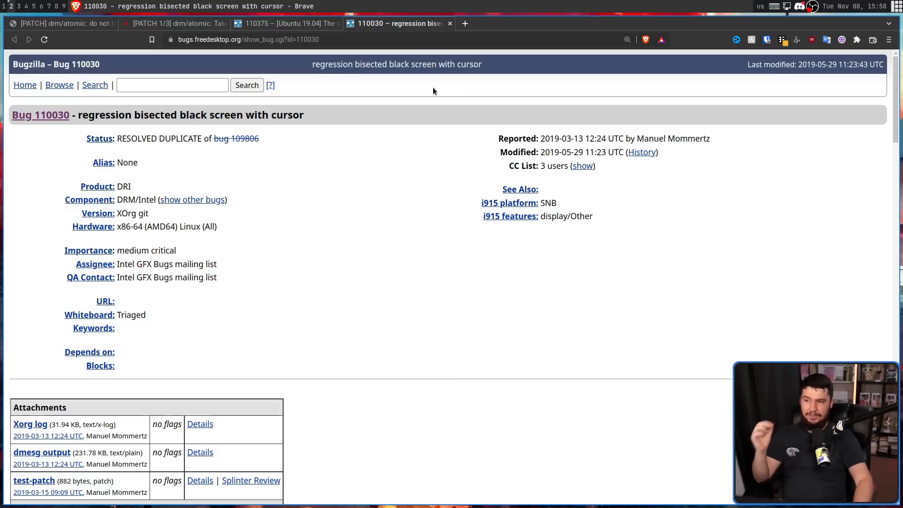
left_click(74, 27)
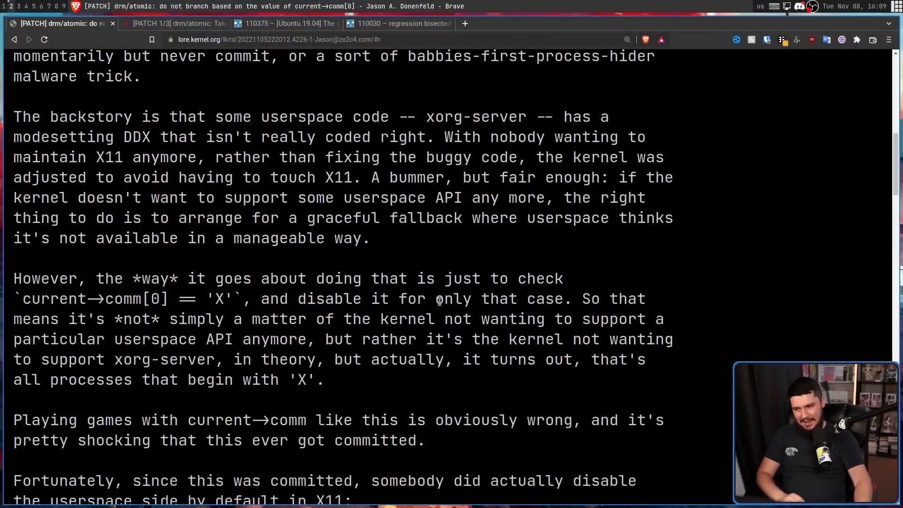
Highlight the current->comm[0] == 'X' check explanation in the revert email.
double_click(217, 299)
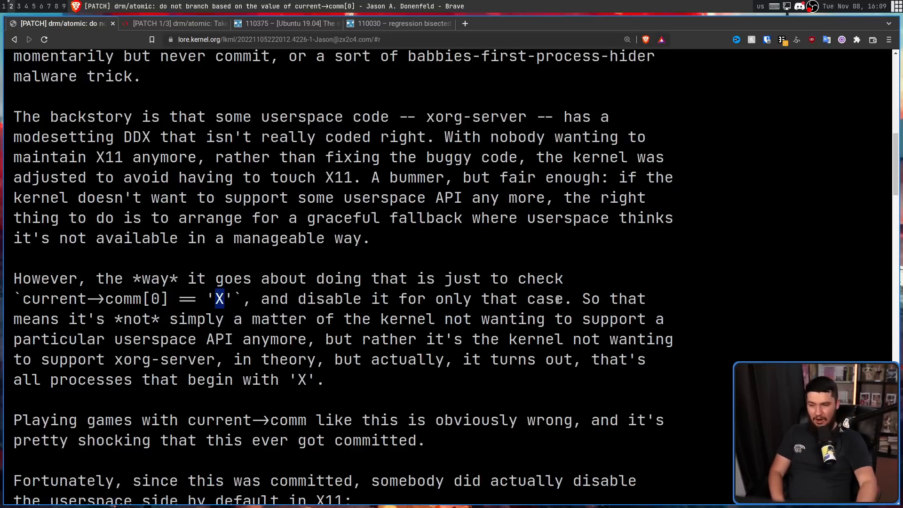
left_click_drag(564, 299, 217, 297)
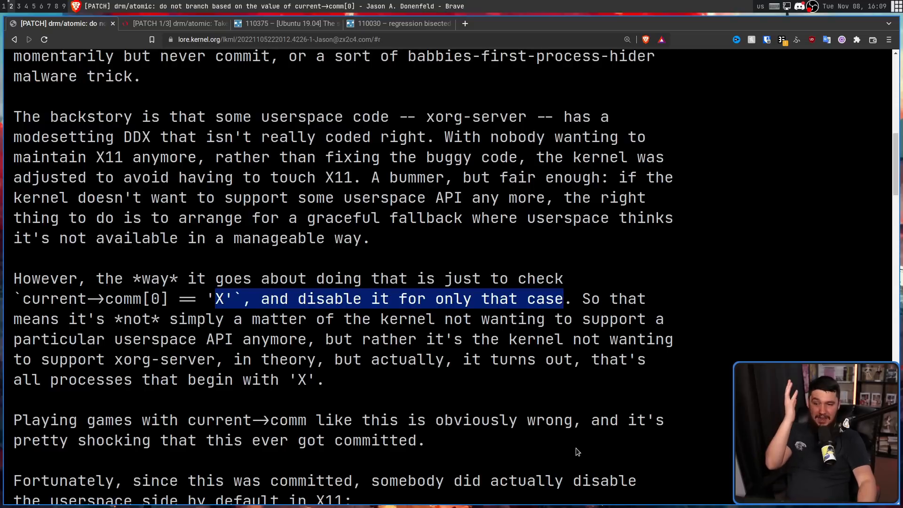
double_click(300, 379)
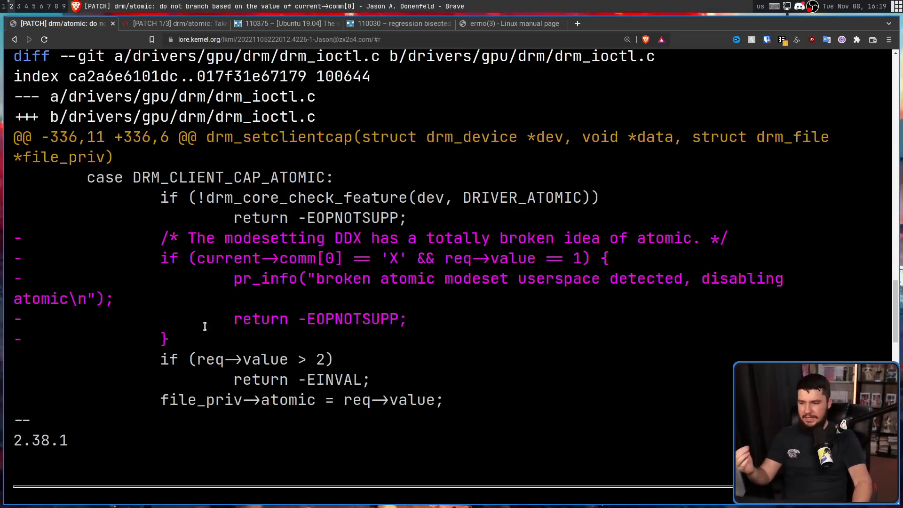
Highlight the removed X-process check lines in the diff, then switch to the errno(3) manual page.
left_click_drag(203, 339, 162, 240)
left_click(236, 245)
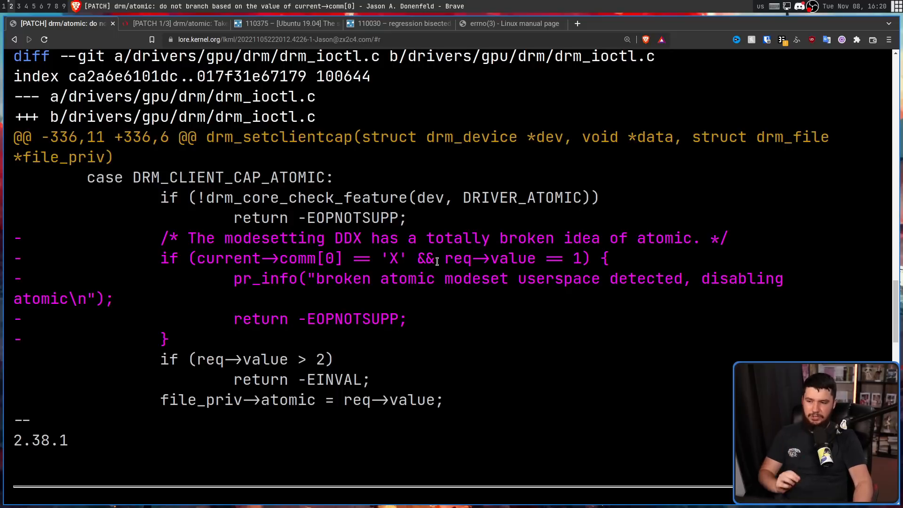
left_click(515, 24)
Find EOPNOTSUPP in the enlarged errno page, then return to the revert patch email.
key("ctrl+f")
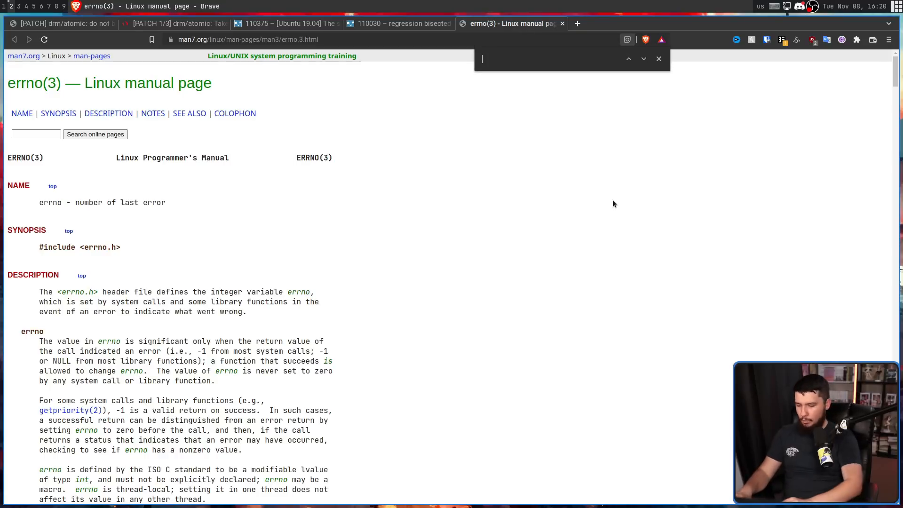
type("eopnot")
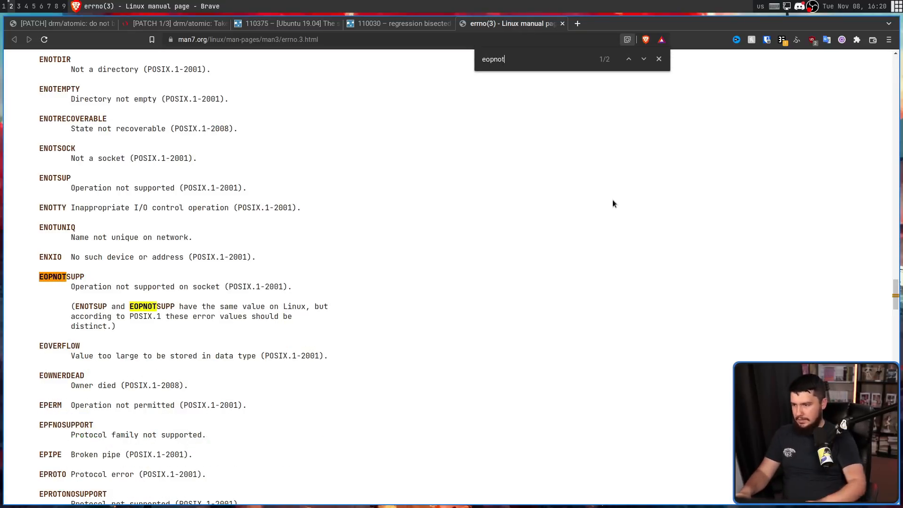
key("ctrl+plus")
key("ctrl+plus")
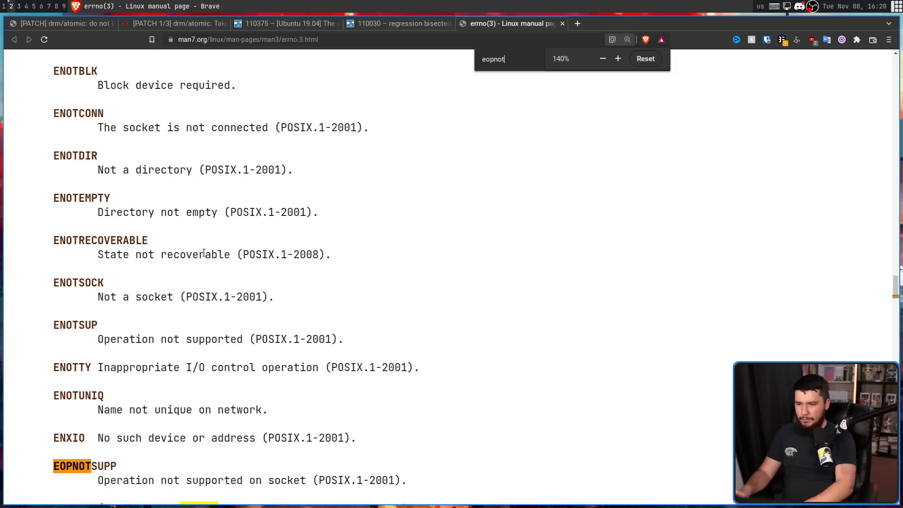
scroll(204, 252, "down", 3)
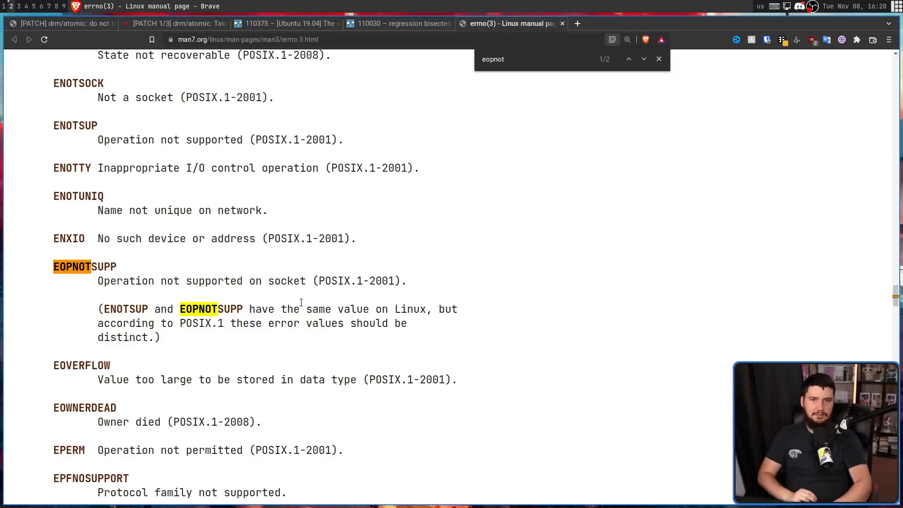
key("Escape")
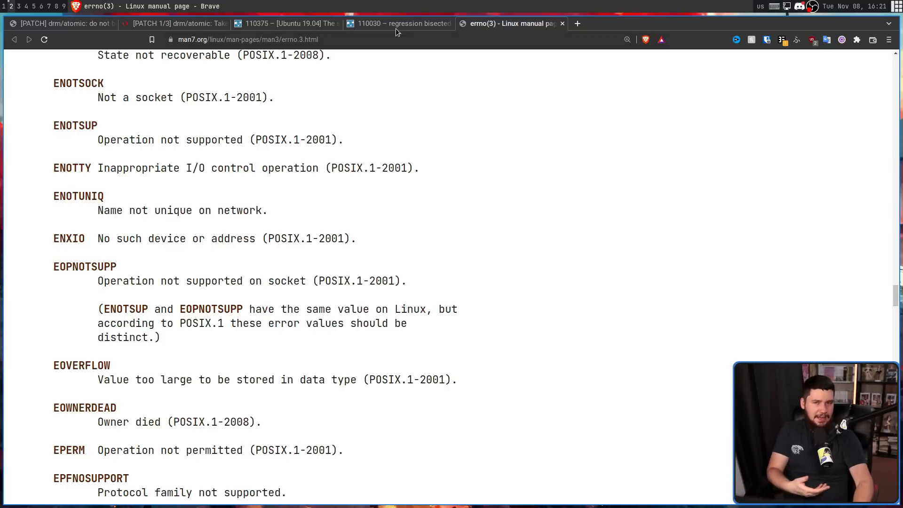
left_click(71, 25)
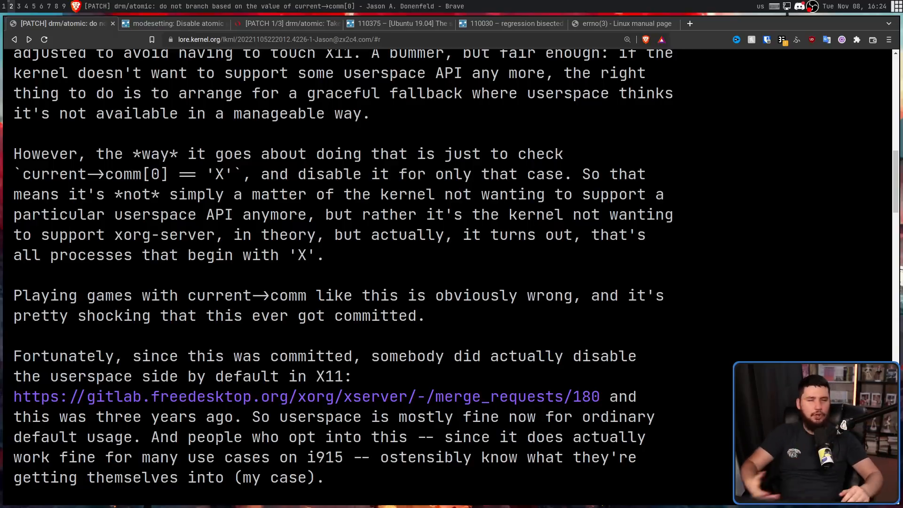
Switch to GitLab xserver merge request !180 and search its page for 'kernel'.
left_click(194, 24)
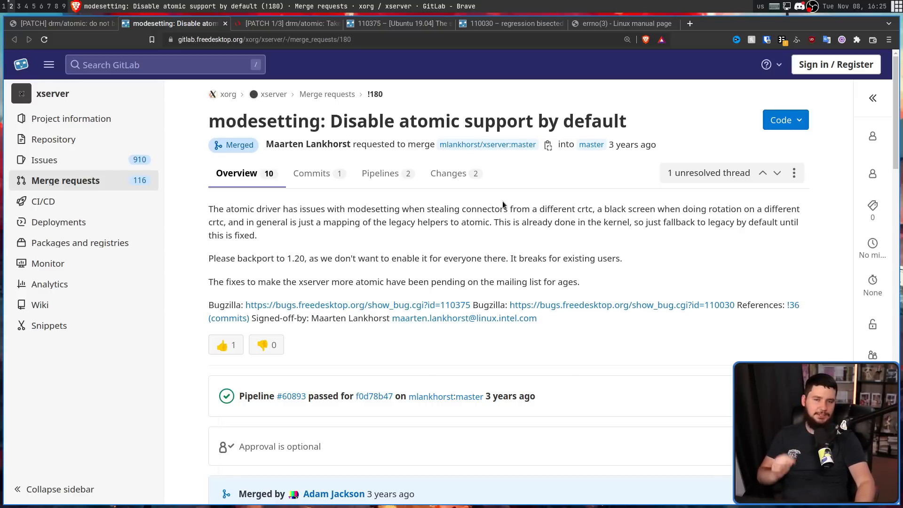
key("ctrl+f")
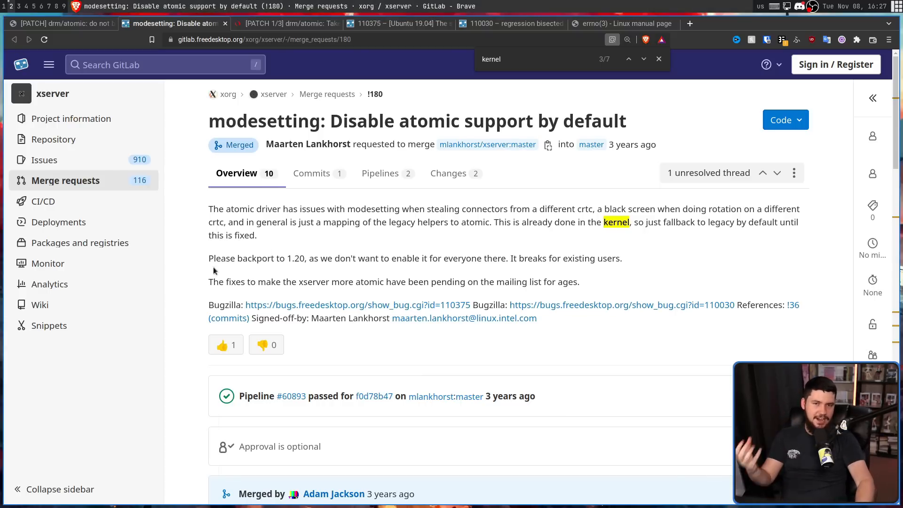
scroll(329, 268, "down", 3)
scroll(329, 268, "down", 4)
scroll(343, 272, "down", 4)
scroll(345, 272, "down", 4)
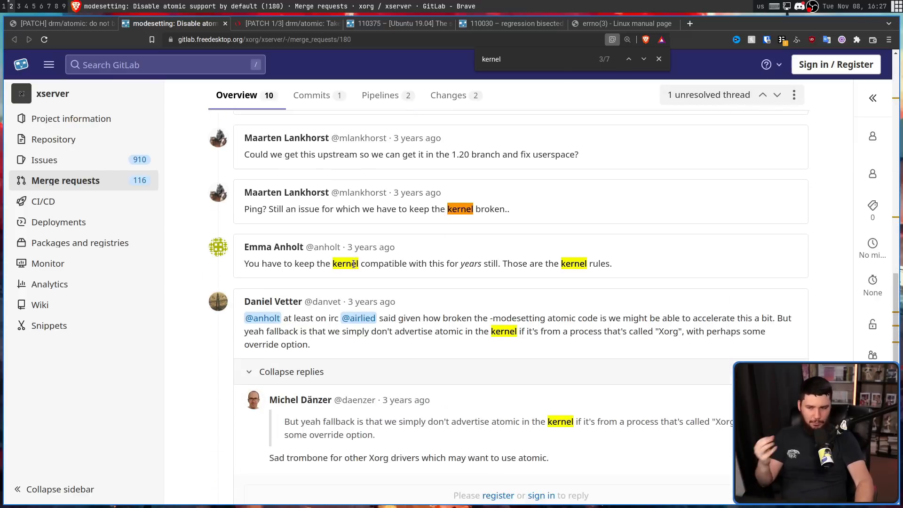
scroll(353, 262, "down", 2)
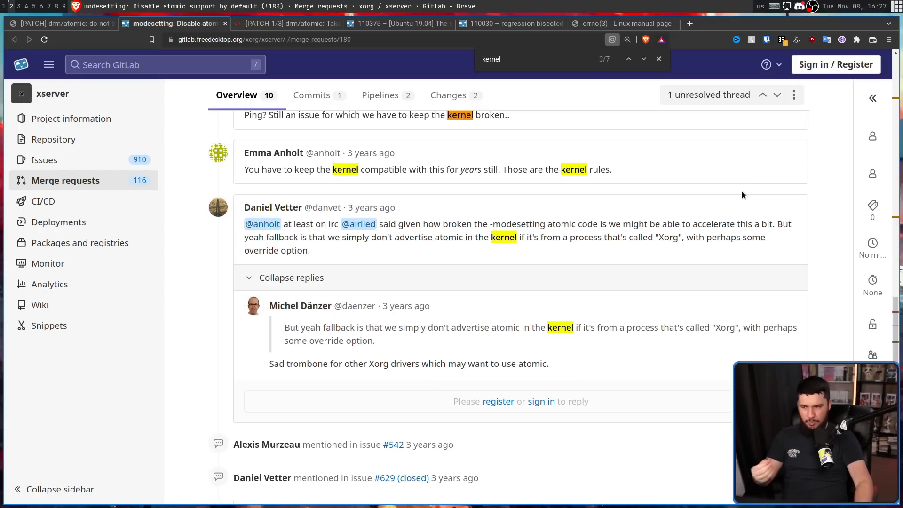
Enlarge the merge request discussion on kernel compatibility, then return to the revert email.
key("ctrl+plus")
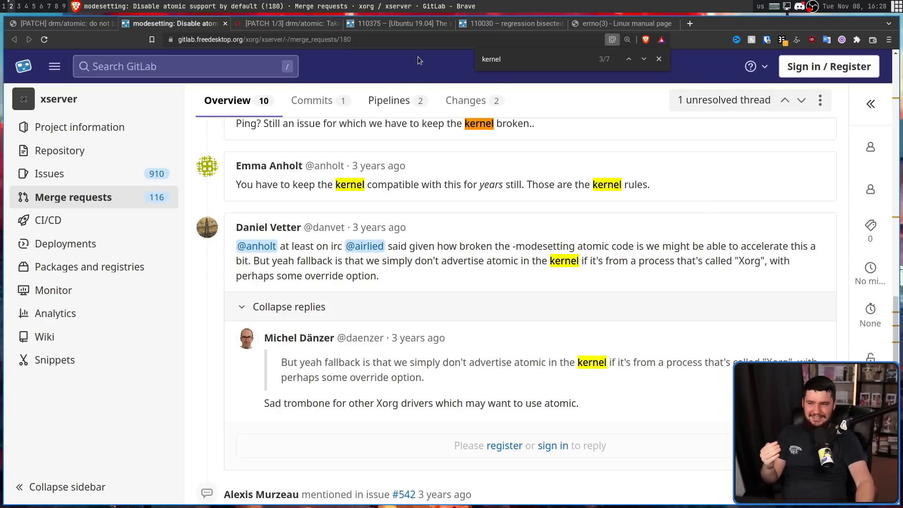
left_click(82, 25)
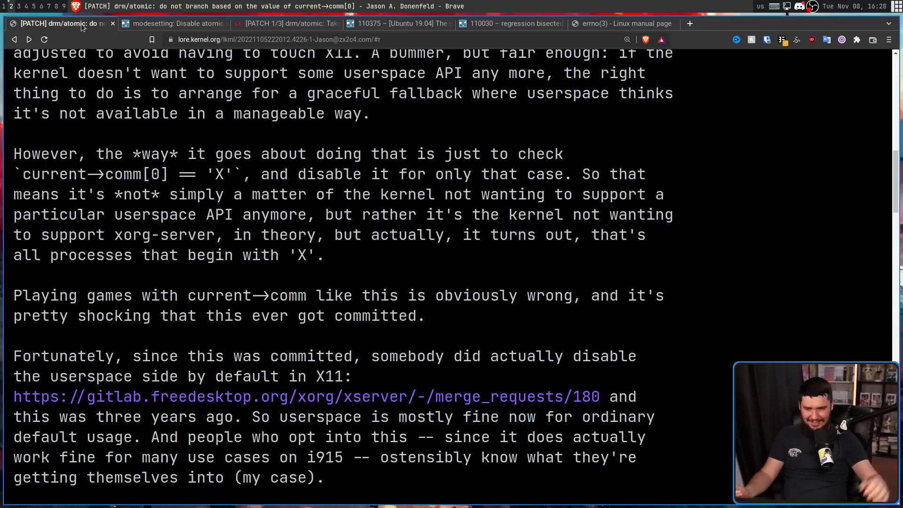
scroll(513, 177, "down", 5)
scroll(515, 178, "down", 5)
scroll(516, 178, "down", 5)
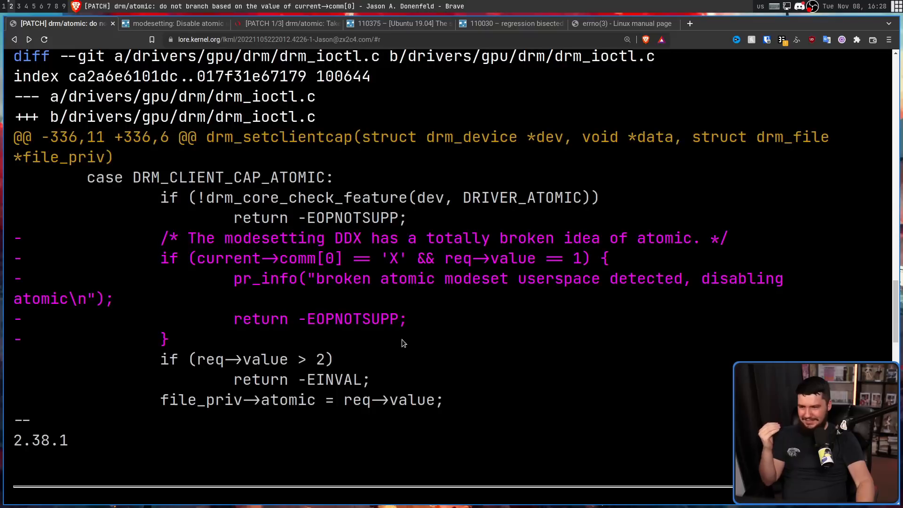
left_click_drag(162, 238, 402, 340)
Show the drm_ioctl.c diff deleting the comm[0] == 'X' check and clear the stray selection.
left_click(478, 287)
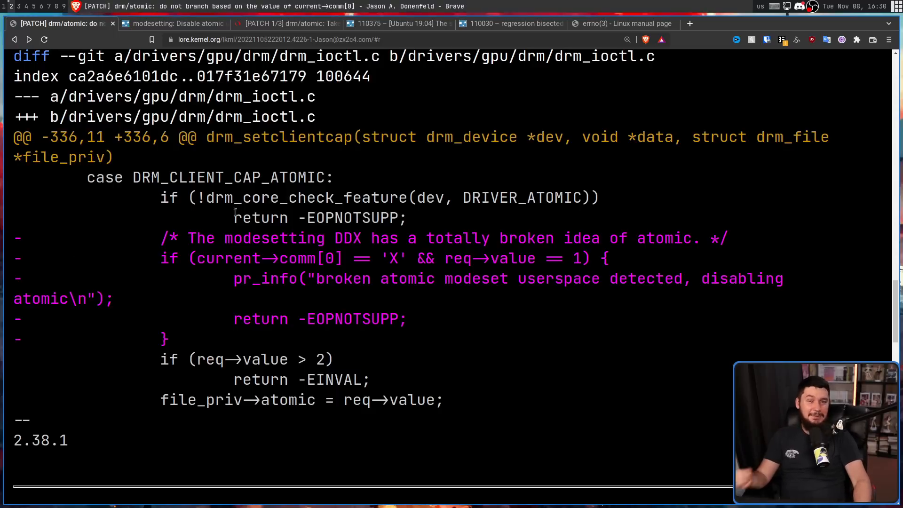
Highlight the commenter's name and date in the GitLab merge request, then view the atomic toys patch.
left_click(151, 22)
left_click_drag(438, 226, 255, 207)
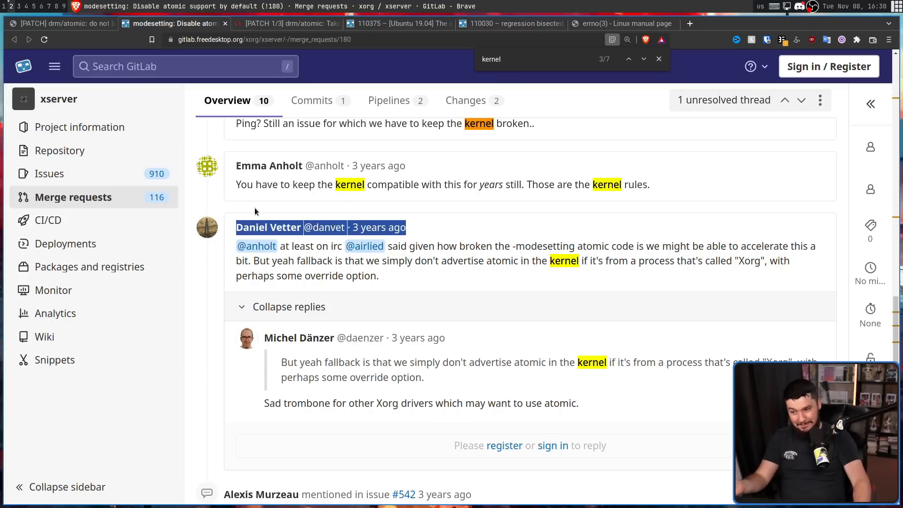
left_click(284, 23)
scroll(369, 145, "up", 3)
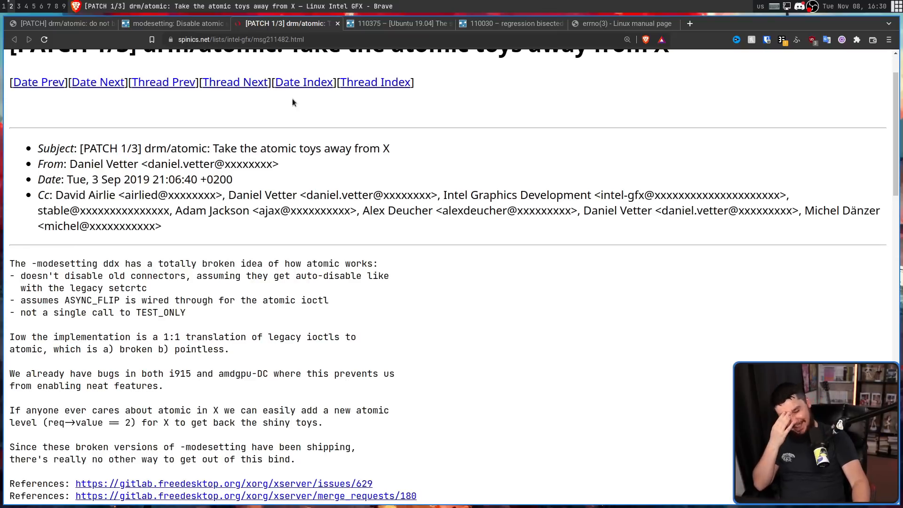
Flip between the merge request and the spinics.net [PATCH 1/3] page, then return to the revert email.
left_click(176, 24)
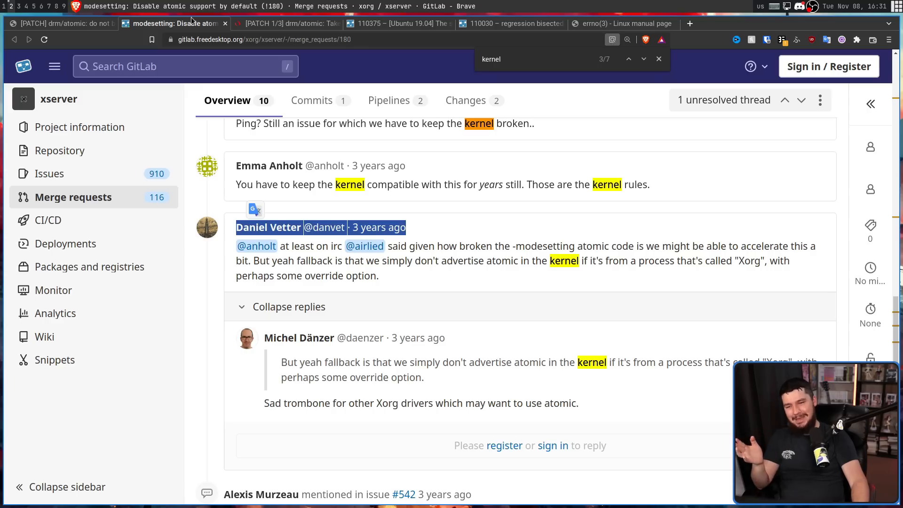
left_click(282, 24)
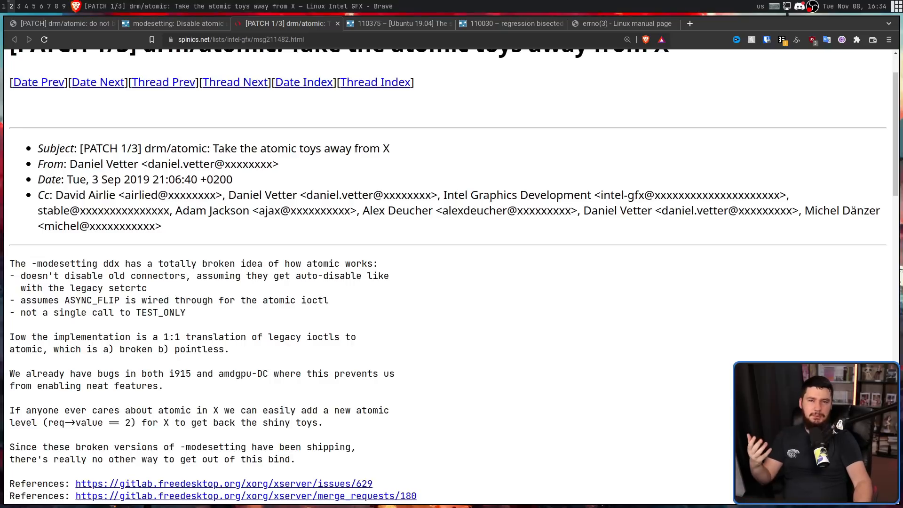
left_click(94, 26)
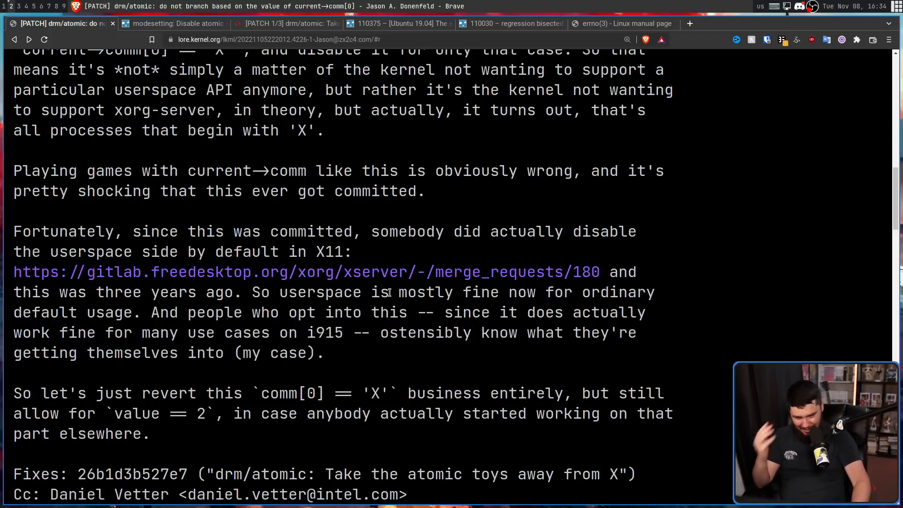
scroll(423, 293, "down", 5)
scroll(423, 293, "down", 4)
scroll(423, 292, "down", 5)
scroll(424, 291, "down", 3)
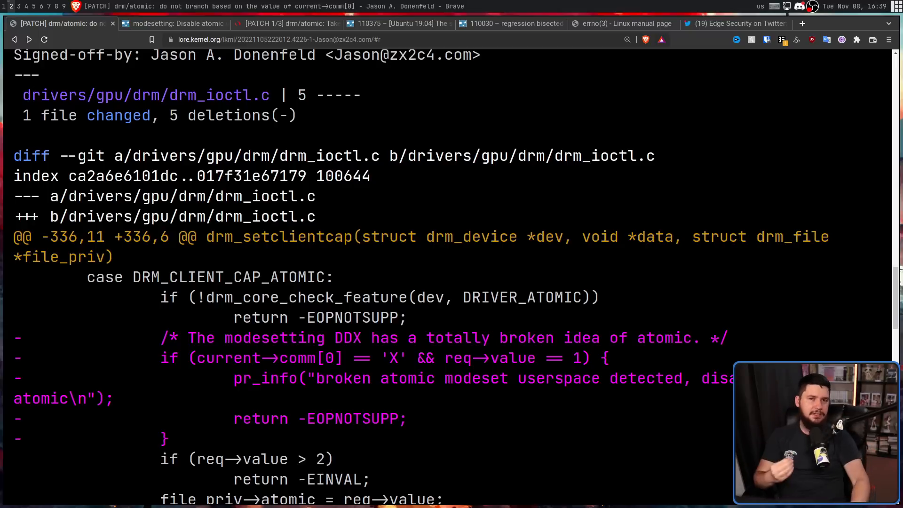
Zoom the tweet about 'X'-named processes changing DRM behaviour and highlight part of its text.
left_click(722, 26)
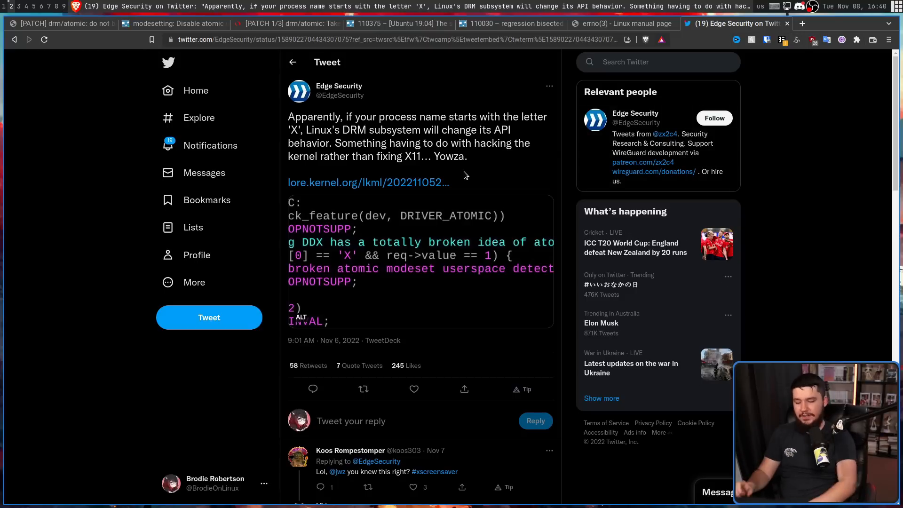
key("ctrl+plus")
key("ctrl+plus")
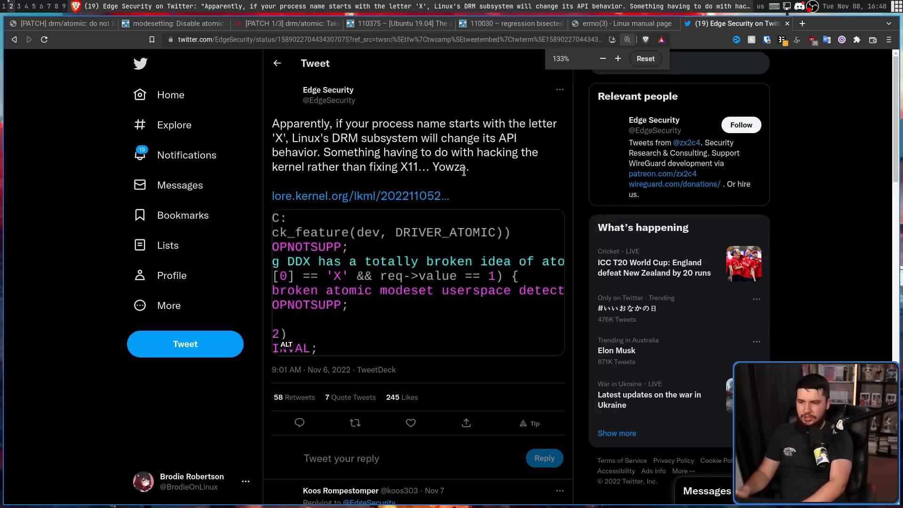
key("ctrl+plus")
key("ctrl+plus")
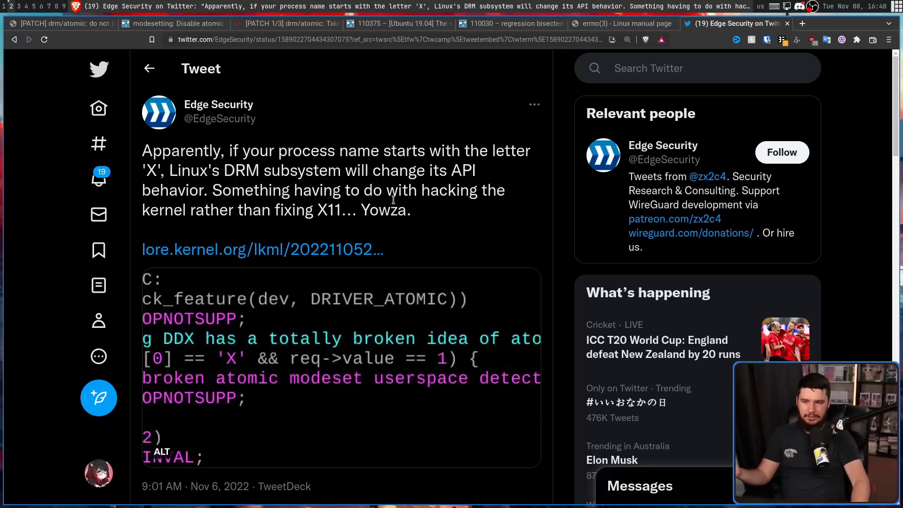
left_click_drag(343, 211, 226, 190)
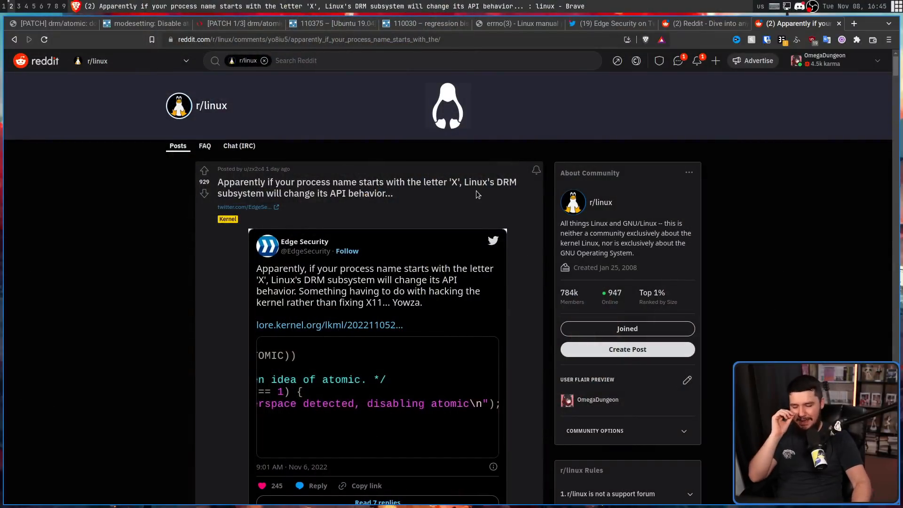
scroll(509, 205, "down", 1)
scroll(517, 178, "down", 5)
scroll(517, 178, "down", 5)
scroll(503, 177, "down", 4)
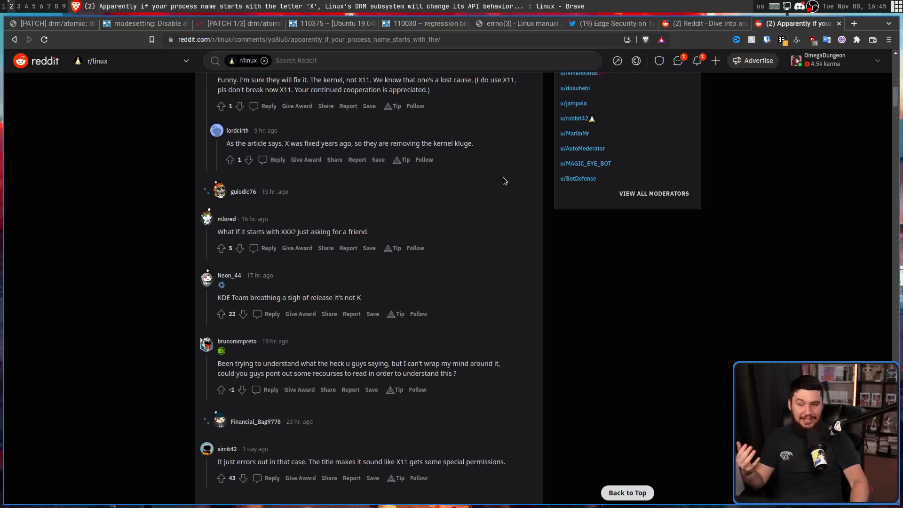
scroll(506, 186, "down", 3)
scroll(506, 186, "down", 5)
scroll(503, 232, "down", 5)
scroll(503, 227, "down", 2)
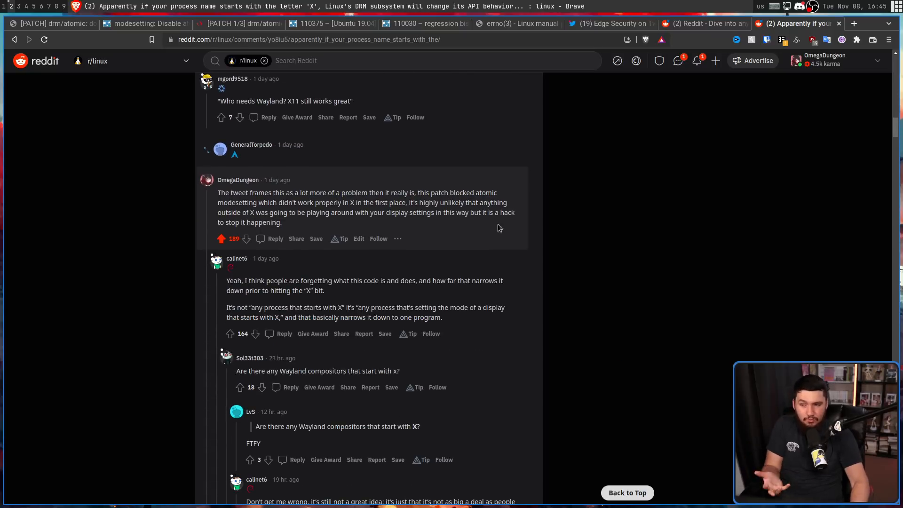